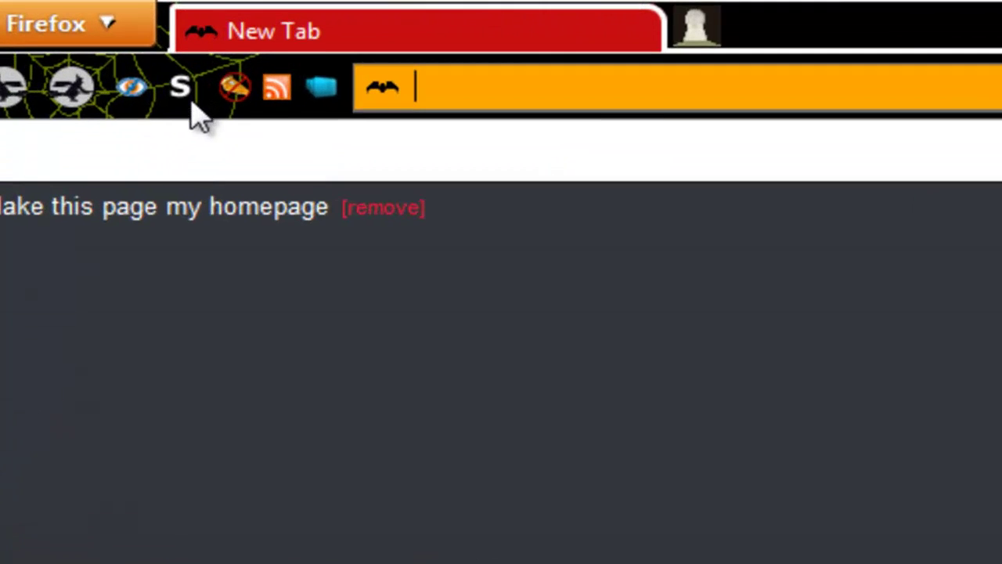
Open the NoScript options and try temporarily allowing top-level sites by default, leaving the option off.
{"action": "left_click", "coordinate": [59, 23]}
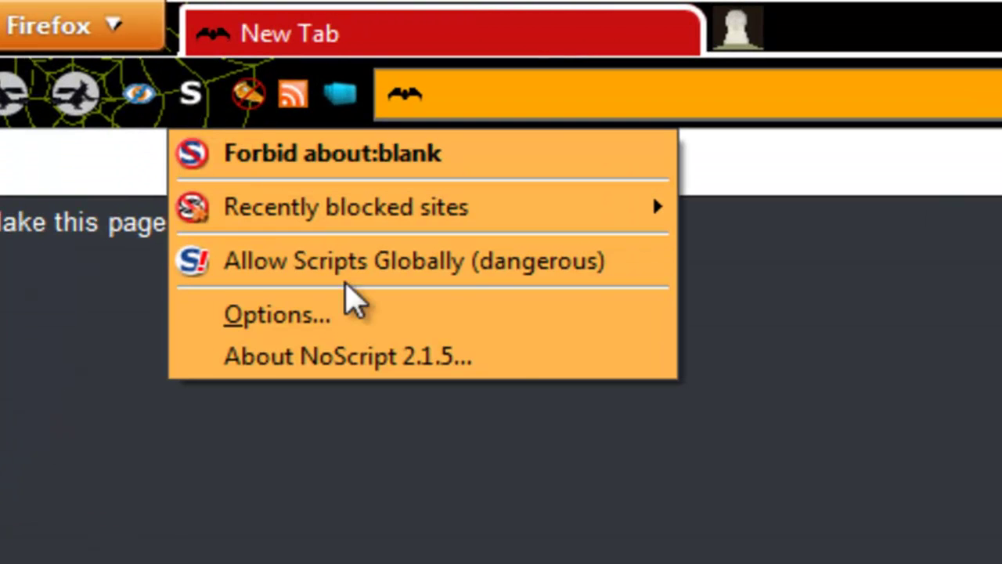
{"action": "left_click", "coordinate": [327, 321]}
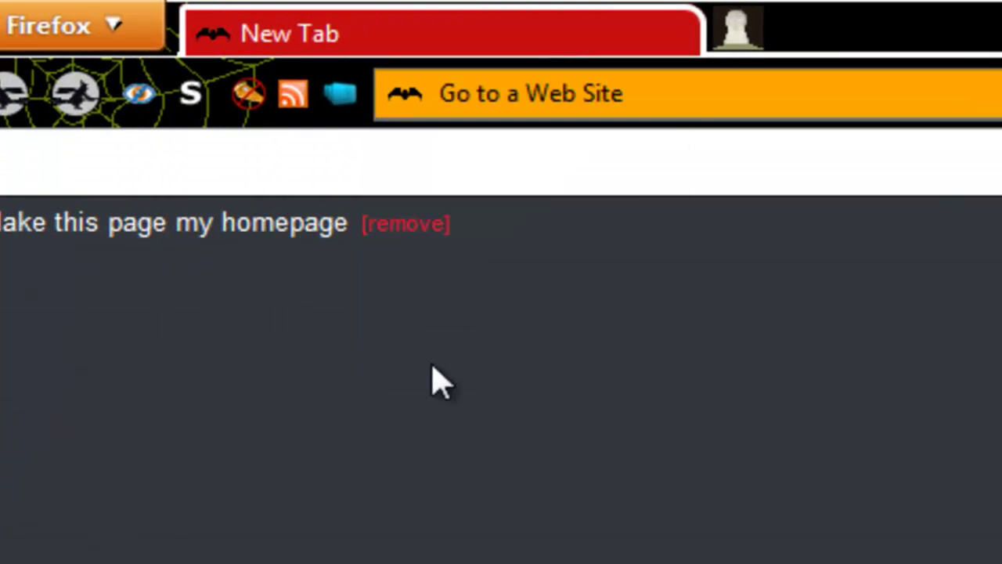
{"action": "left_click", "coordinate": [191, 98]}
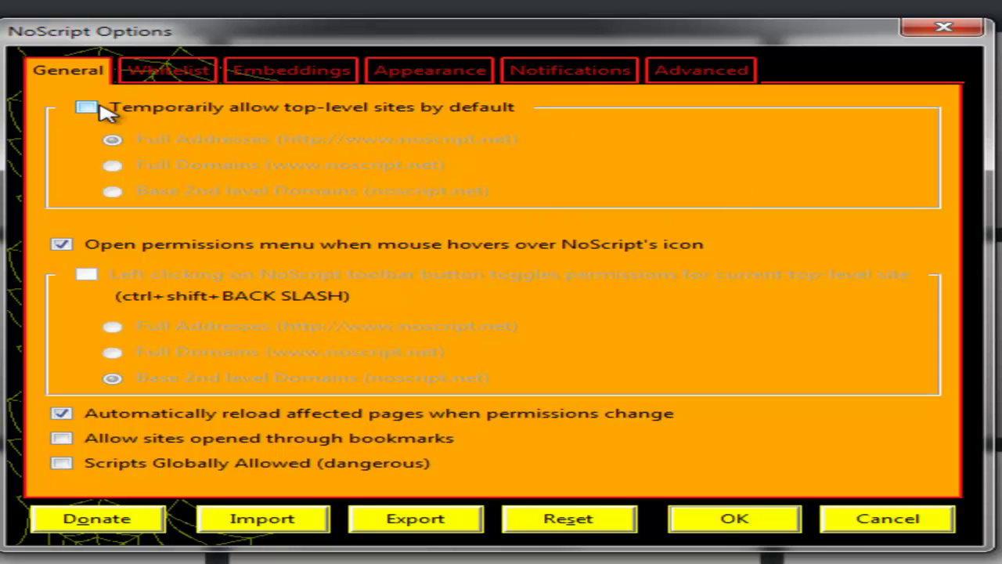
{"action": "left_click", "coordinate": [86, 107]}
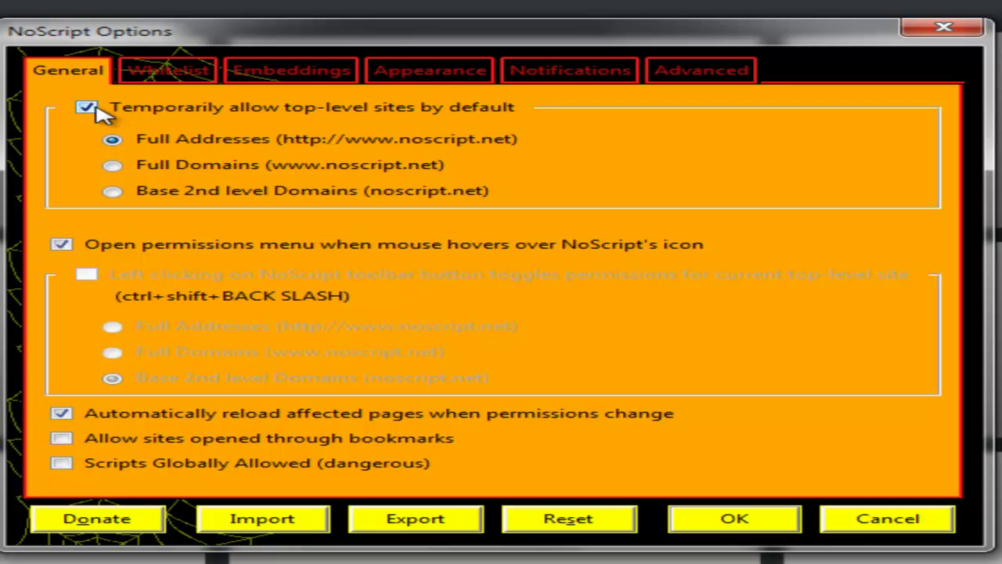
{"action": "left_click", "coordinate": [86, 107]}
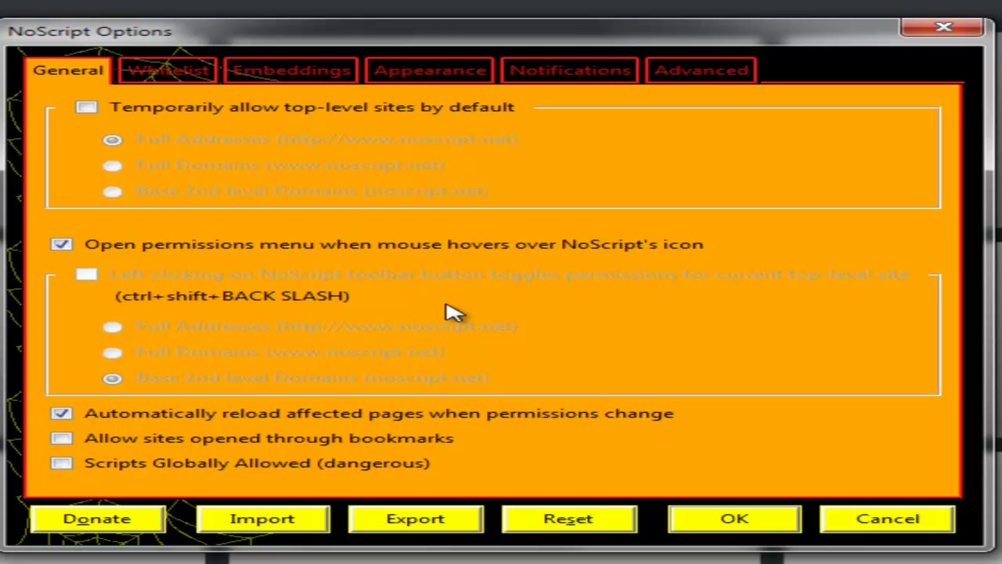
Review the NoScript whitelist of sites allowed to execute scripts, including the paypal.com entry.
{"action": "left_click", "coordinate": [168, 76]}
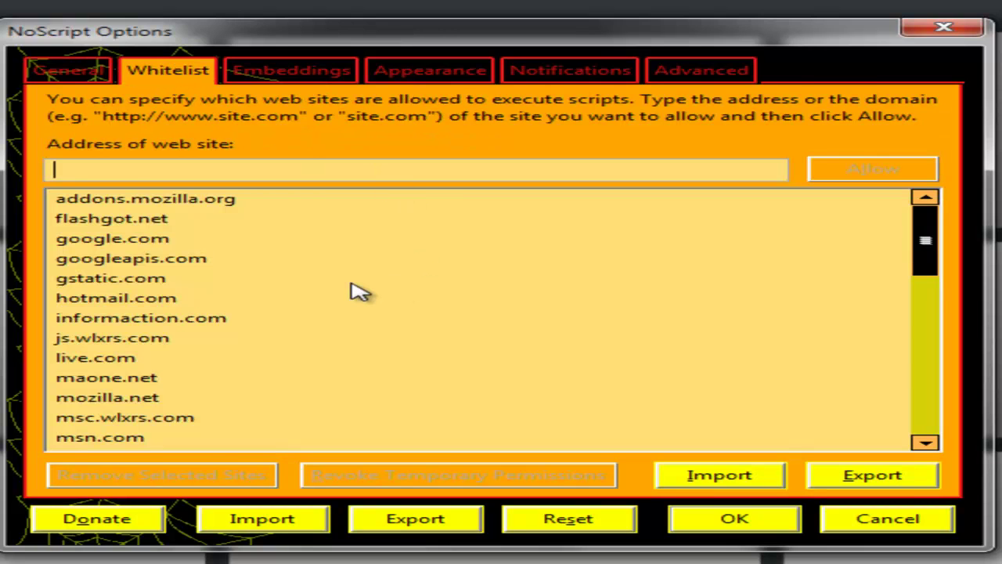
{"action": "scroll", "coordinate": [351, 291], "scroll_direction": "down", "scroll_amount": 8}
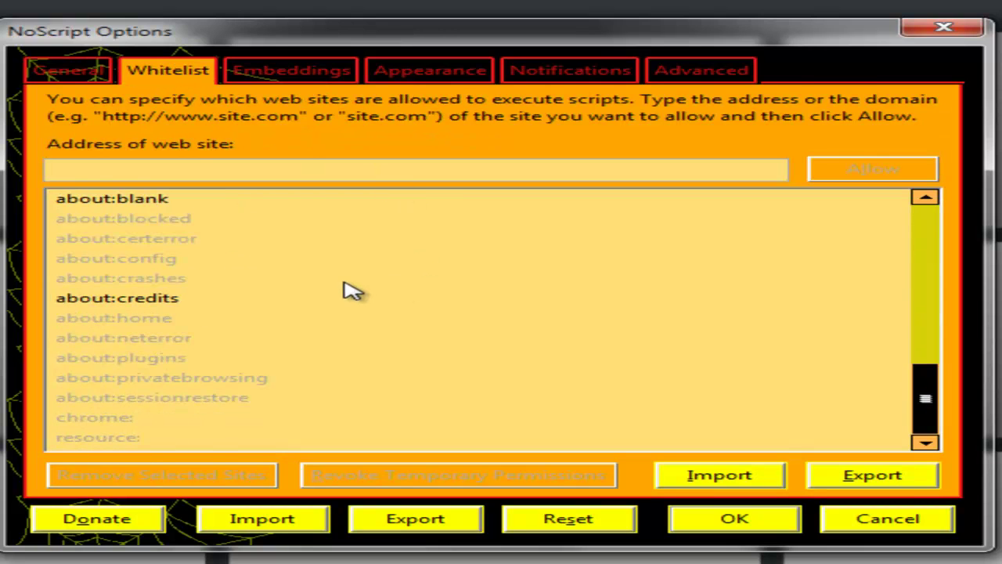
{"action": "scroll", "coordinate": [337, 295], "scroll_direction": "up", "scroll_amount": 6}
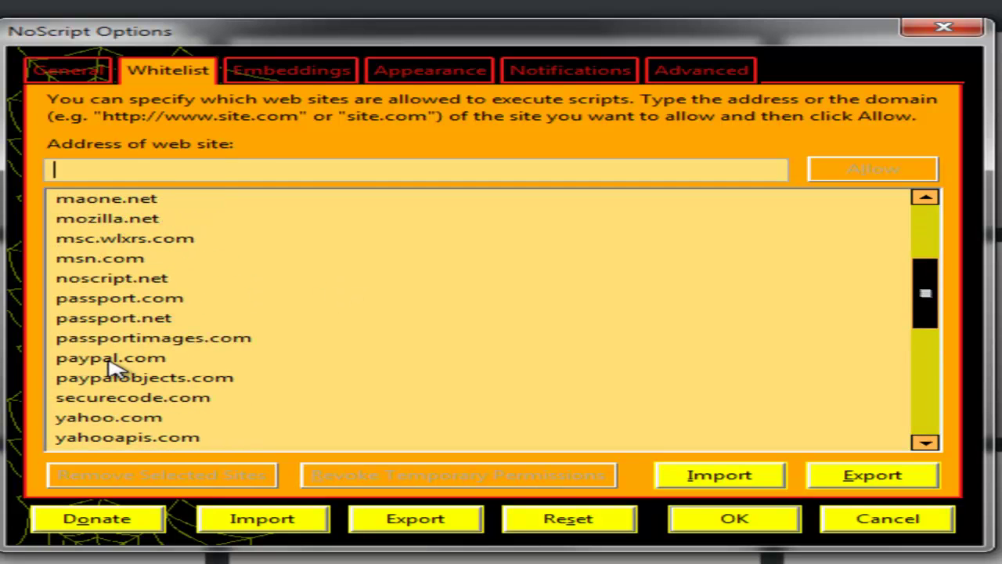
{"action": "left_click", "coordinate": [110, 360]}
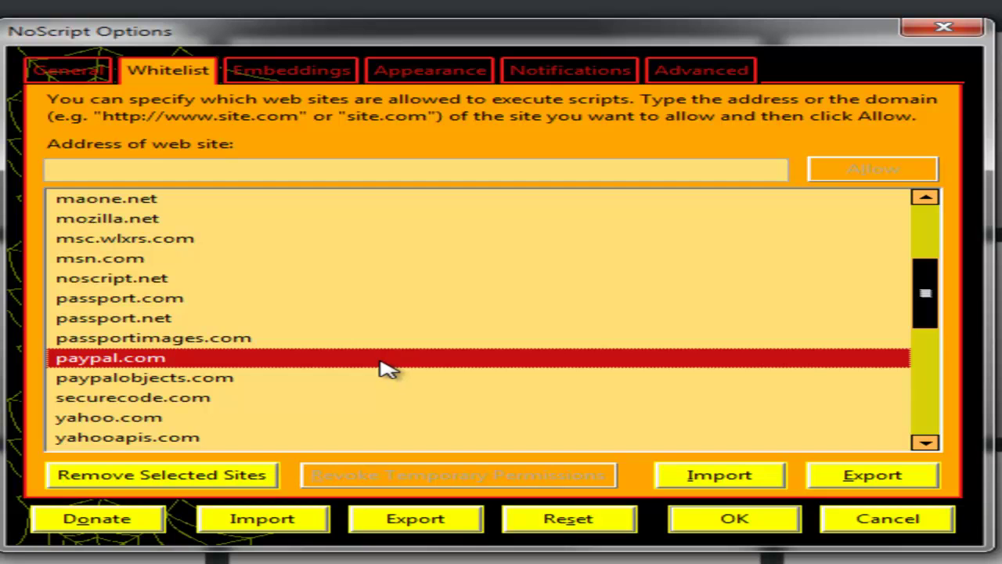
{"action": "scroll", "coordinate": [380, 368], "scroll_direction": "down", "scroll_amount": 3}
{"action": "scroll", "coordinate": [373, 361], "scroll_direction": "down", "scroll_amount": 3}
{"action": "scroll", "coordinate": [371, 362], "scroll_direction": "up", "scroll_amount": 9}
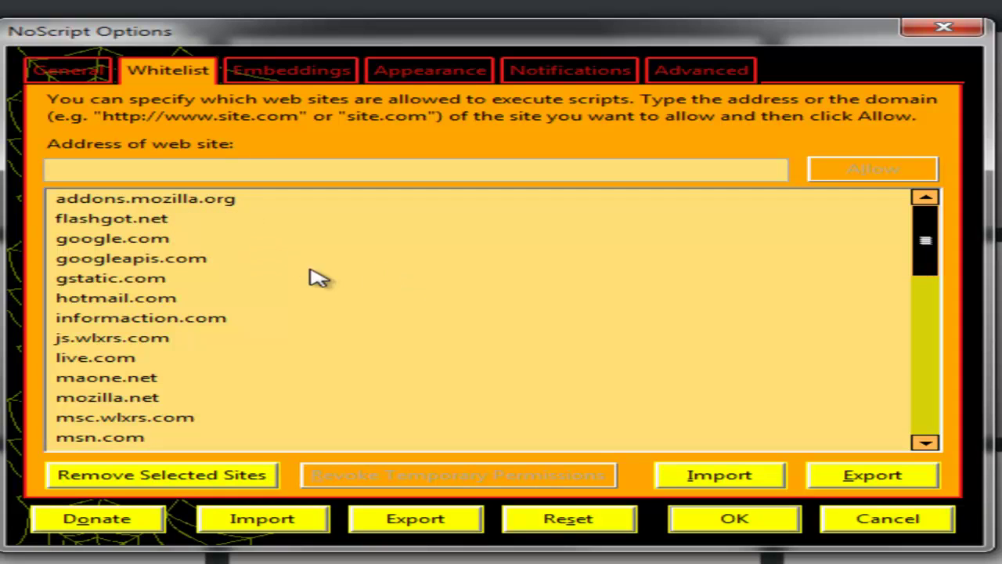
{"action": "scroll", "coordinate": [317, 276], "scroll_direction": "down", "scroll_amount": 2}
{"action": "key", "text": "p"}
{"action": "key", "text": "a"}
{"action": "key", "text": "y"}
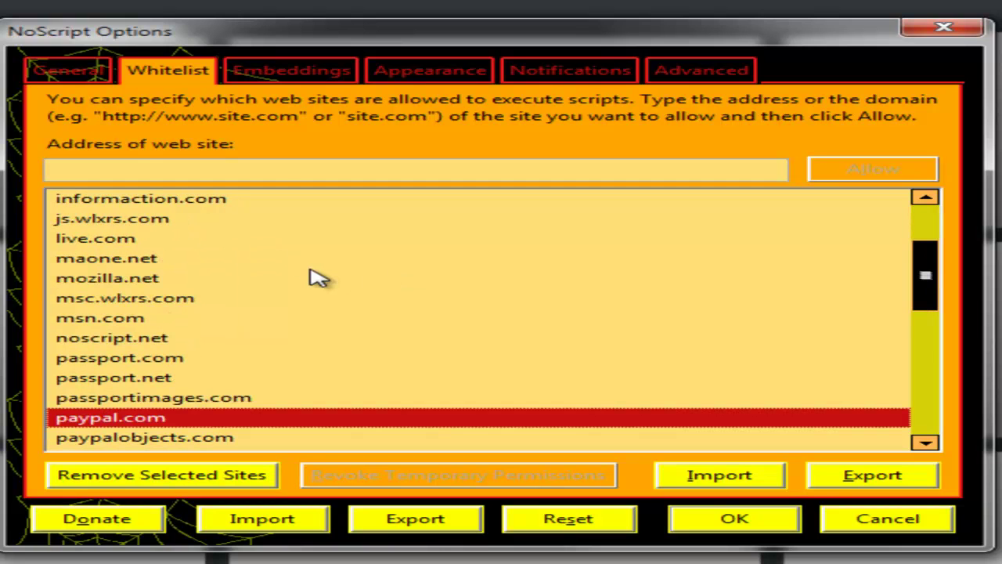
{"action": "scroll", "coordinate": [316, 275], "scroll_direction": "down", "scroll_amount": 2}
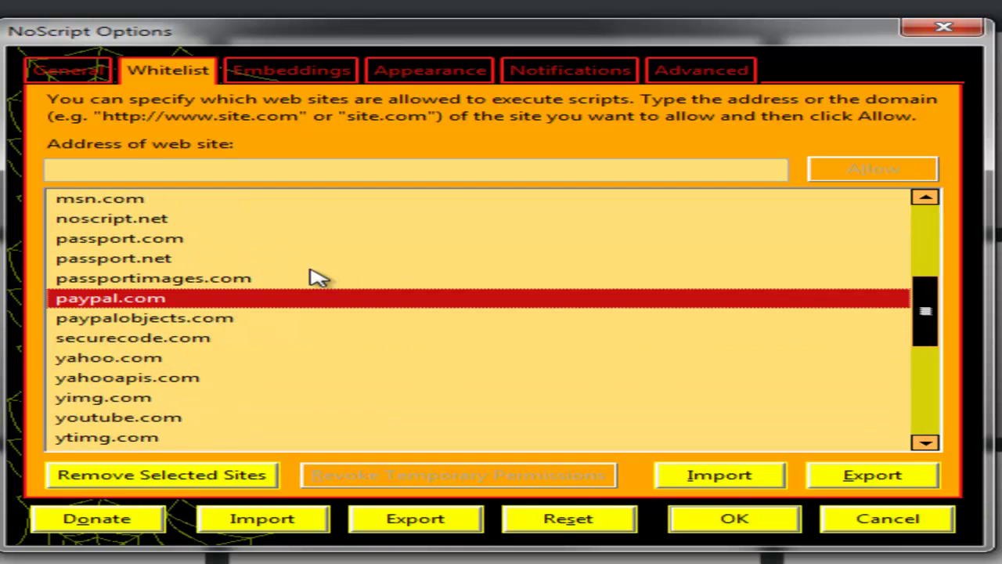
Try lifting the bans on Adobe Flash and Microsoft Silverlight in the embedding restrictions, and restore both.
{"action": "left_click", "coordinate": [290, 72]}
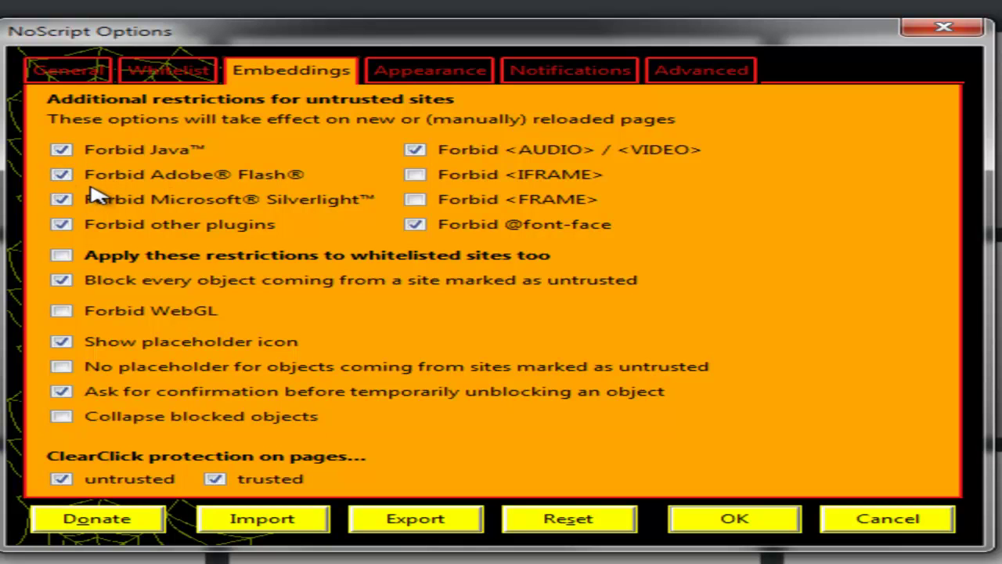
{"action": "left_click", "coordinate": [62, 174]}
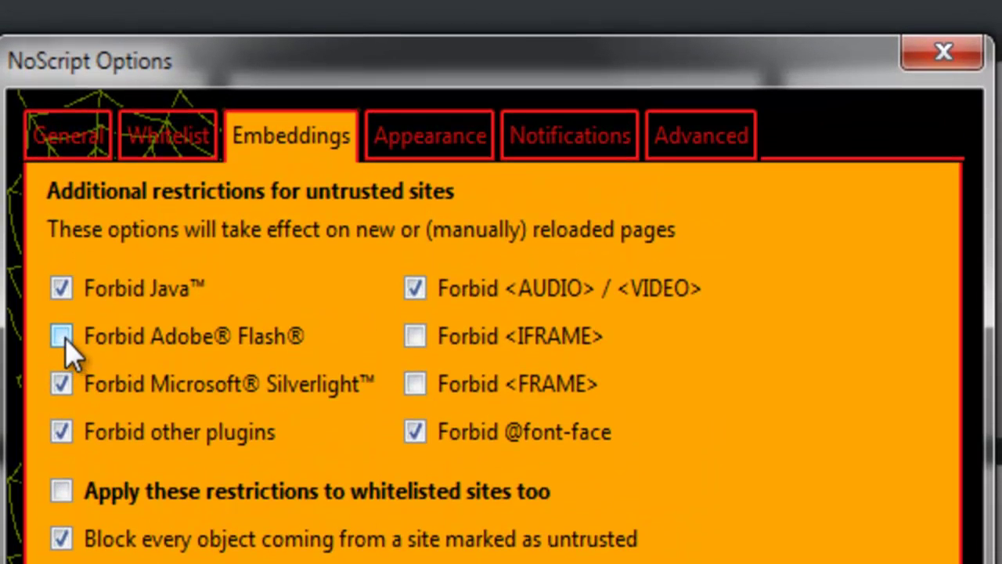
{"action": "left_click", "coordinate": [61, 297]}
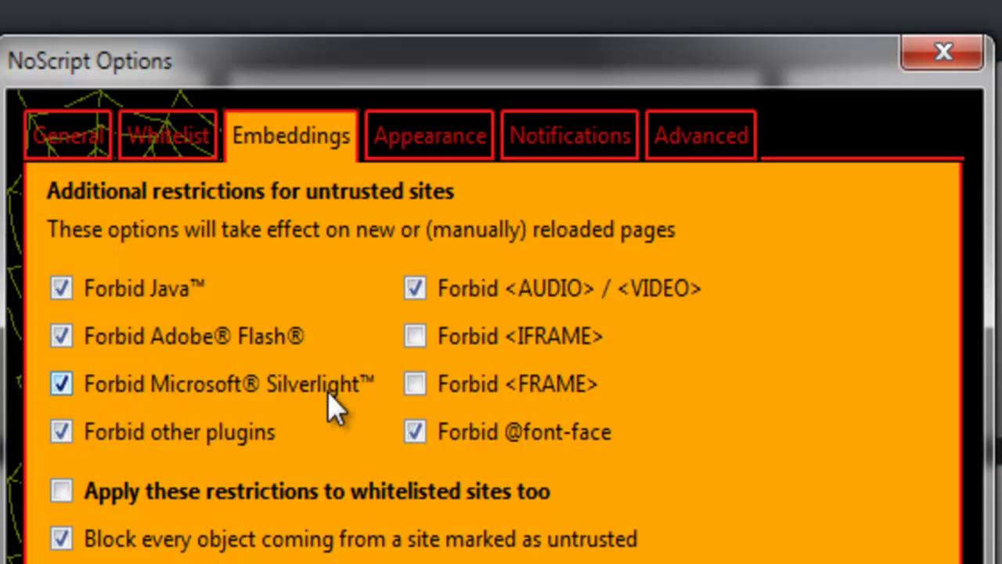
{"action": "left_click", "coordinate": [64, 387]}
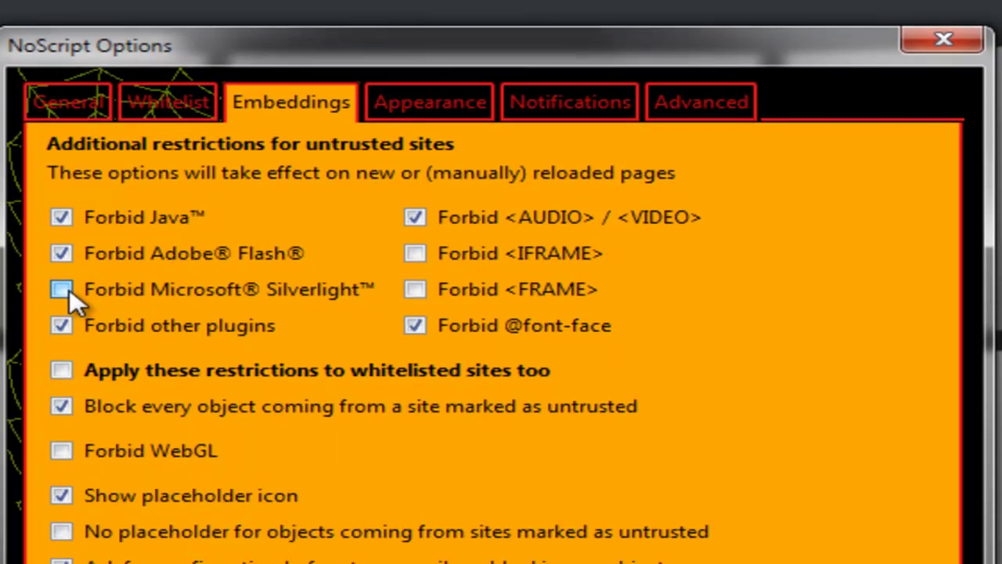
{"action": "left_click", "coordinate": [65, 388]}
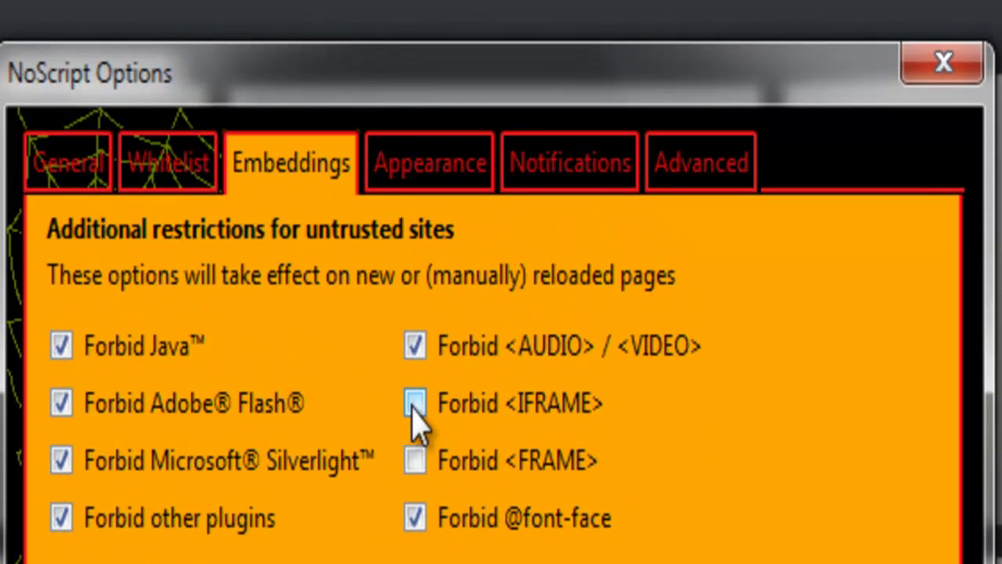
Forbid <IFRAME> and <FRAME> content for untrusted sites and save the NoScript options.
{"action": "left_click", "coordinate": [414, 404]}
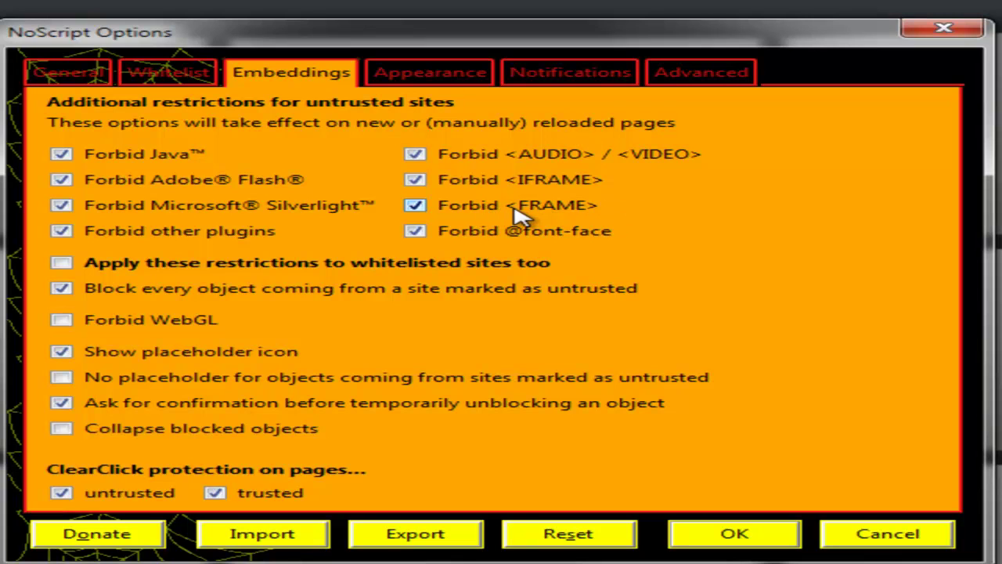
{"action": "left_click", "coordinate": [427, 73]}
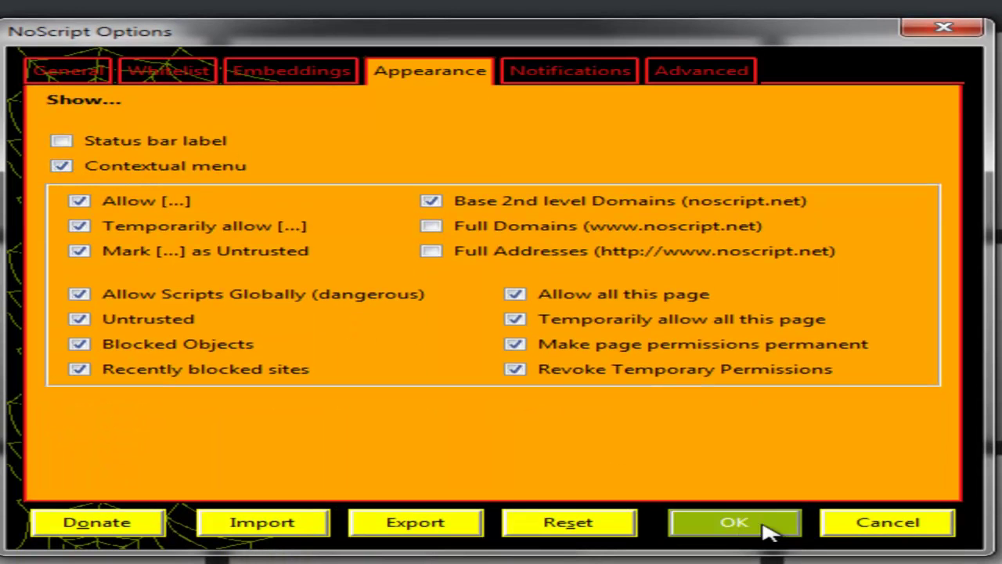
{"action": "left_click", "coordinate": [731, 520]}
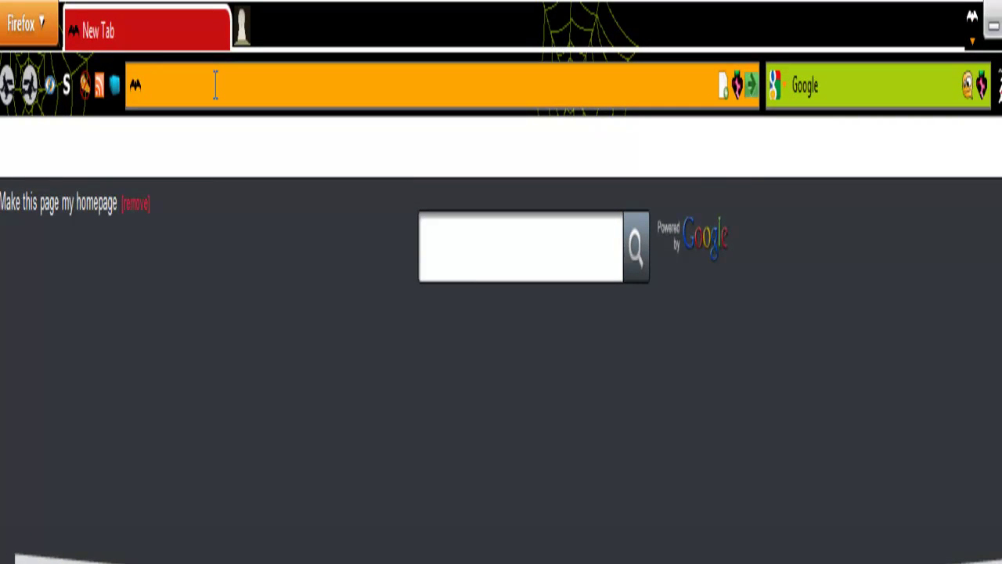
{"action": "type", "text": "www."}
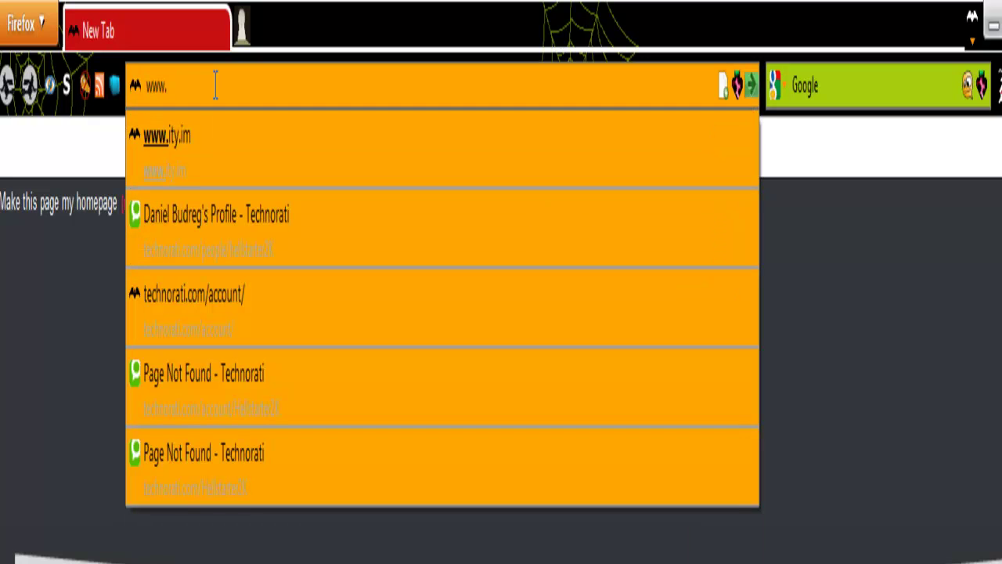
{"action": "type", "text": "face"}
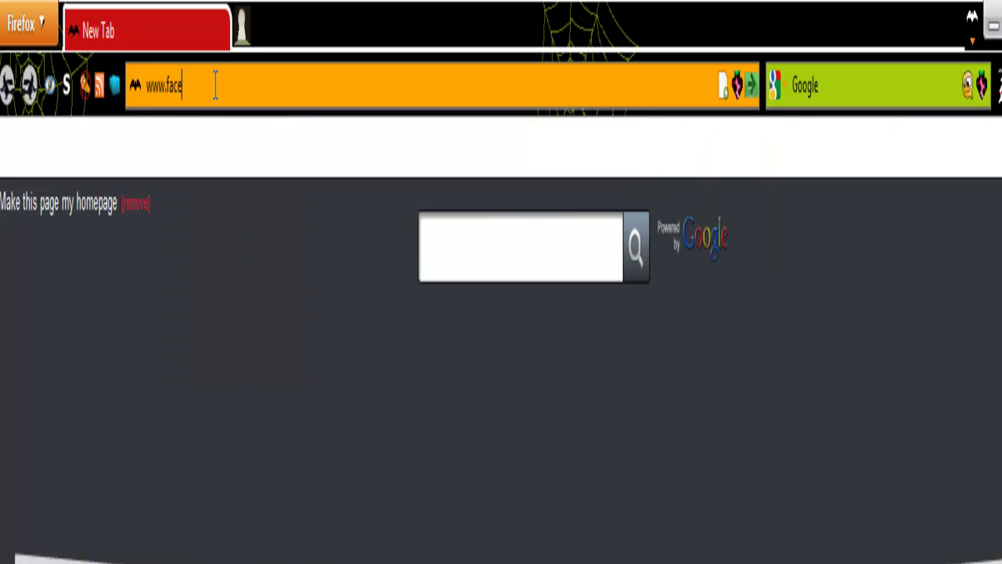
{"action": "type", "text": "book.com"}
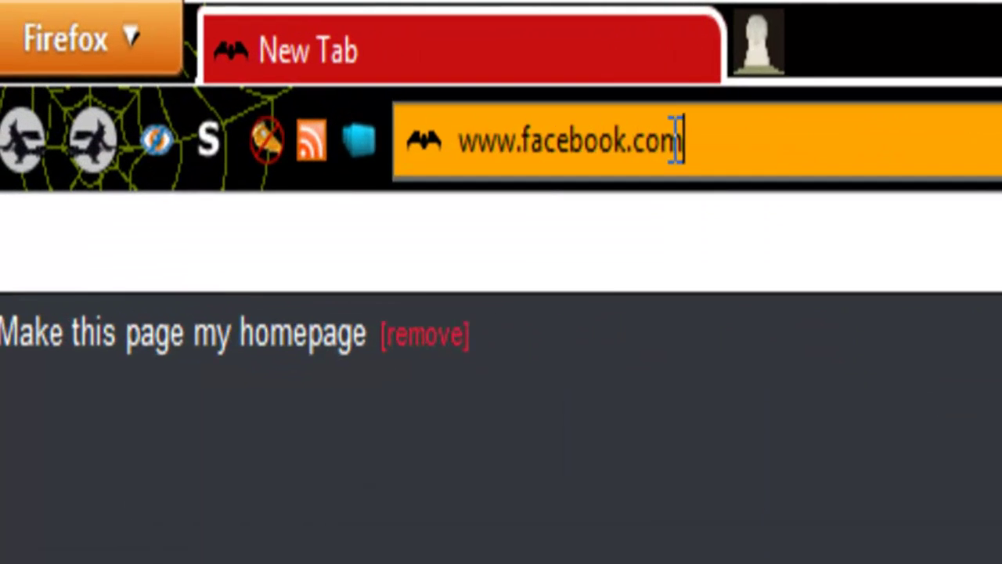
{"action": "key", "text": "Return"}
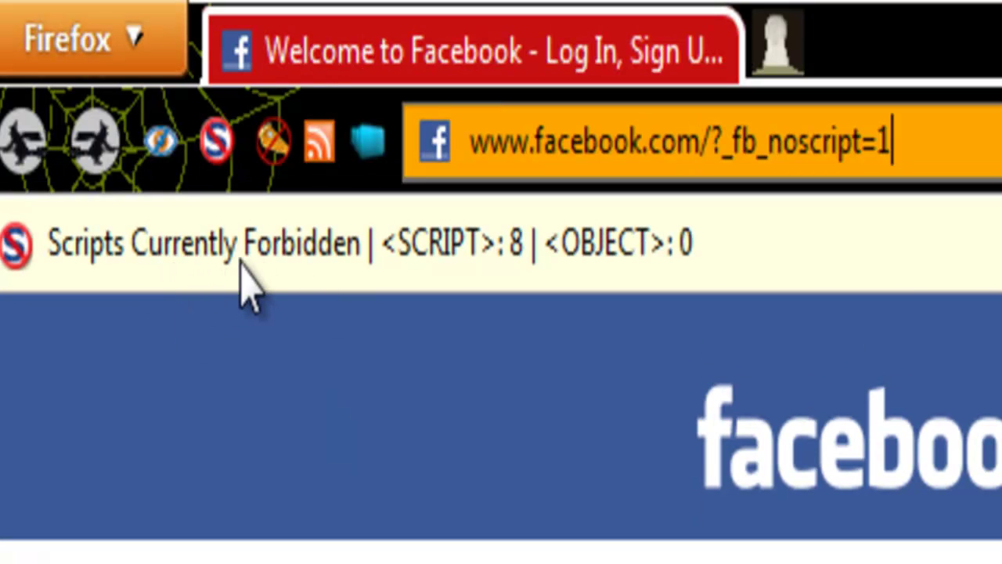
Turn off the contextual menu in NoScript's appearance options, save, and reload the Facebook page.
{"action": "left_click", "coordinate": [217, 145]}
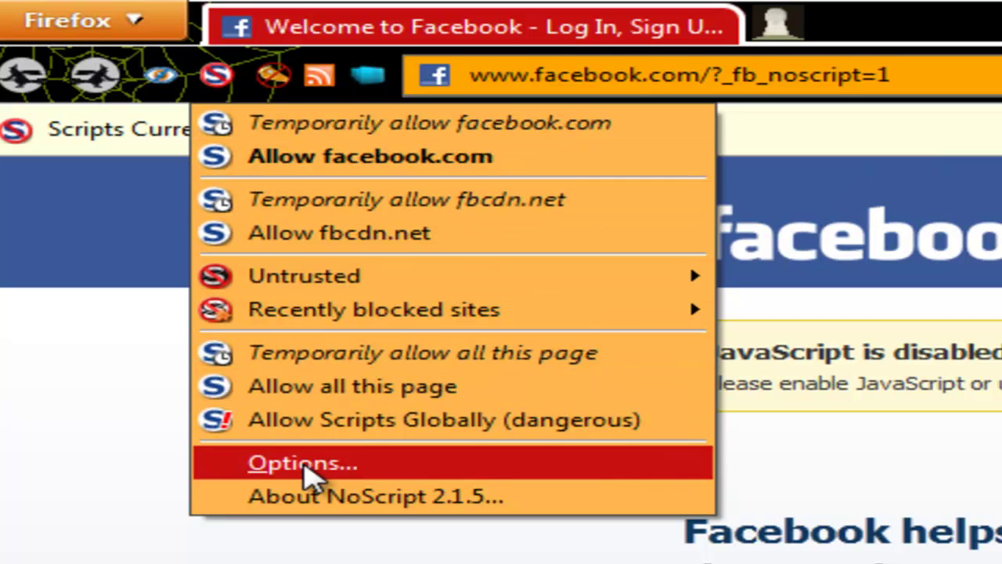
{"action": "left_click", "coordinate": [306, 468]}
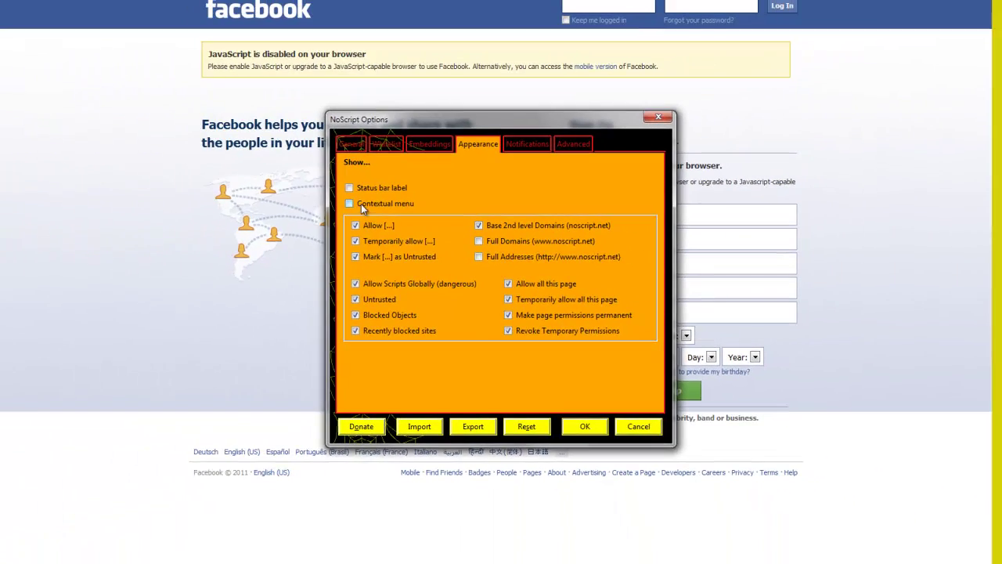
{"action": "left_click", "coordinate": [585, 426]}
{"action": "right_click", "coordinate": [160, 167]}
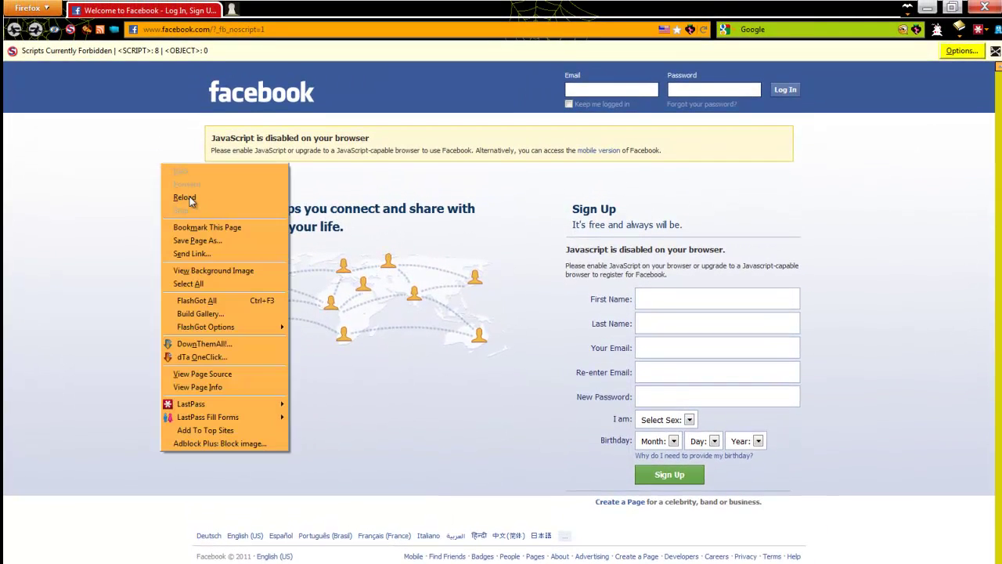
{"action": "left_click", "coordinate": [185, 198]}
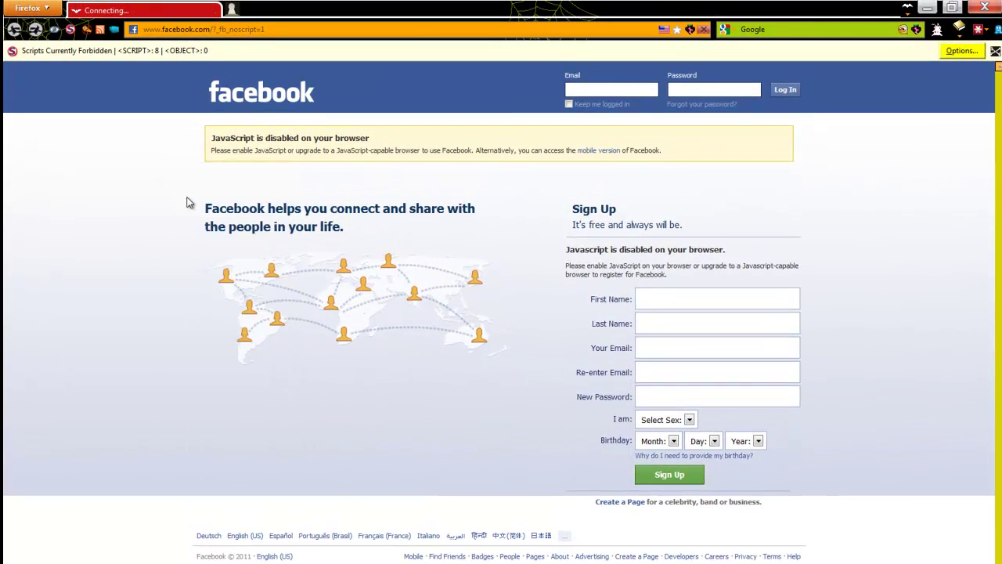
{"action": "left_click", "coordinate": [234, 9]}
{"action": "left_click", "coordinate": [213, 10]}
{"action": "left_click", "coordinate": [164, 33]}
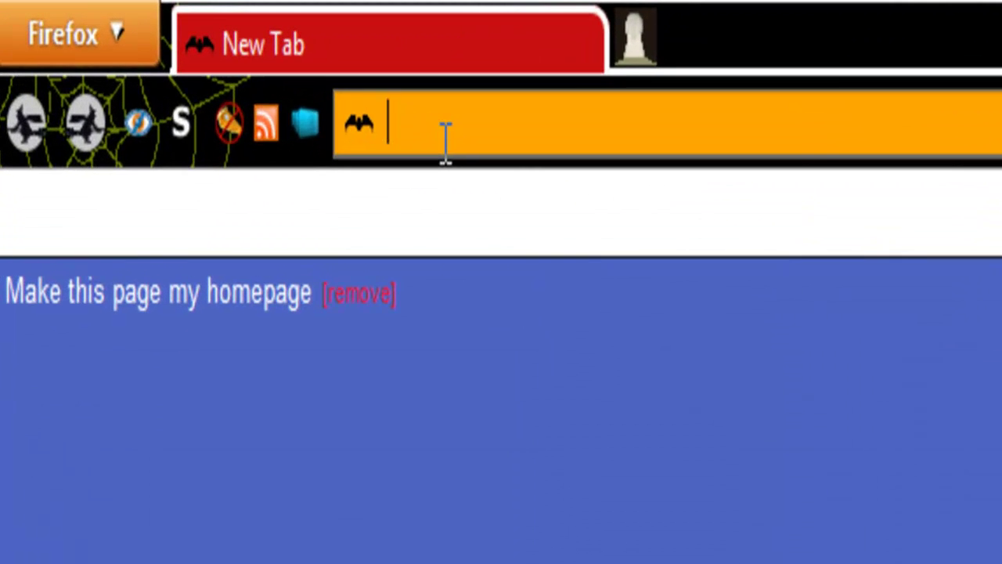
{"action": "type", "text": "www.fac"}
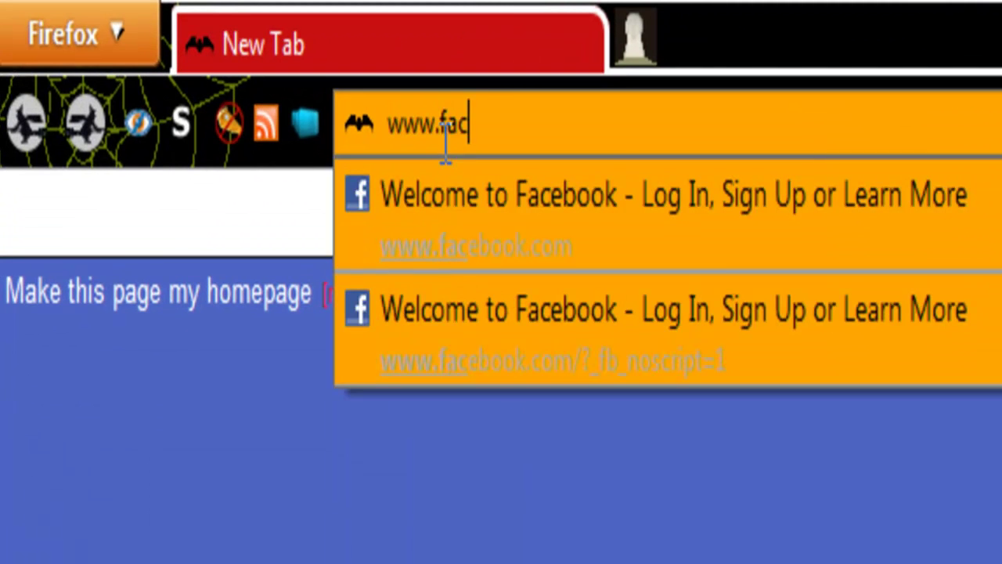
{"action": "type", "text": "ebook."}
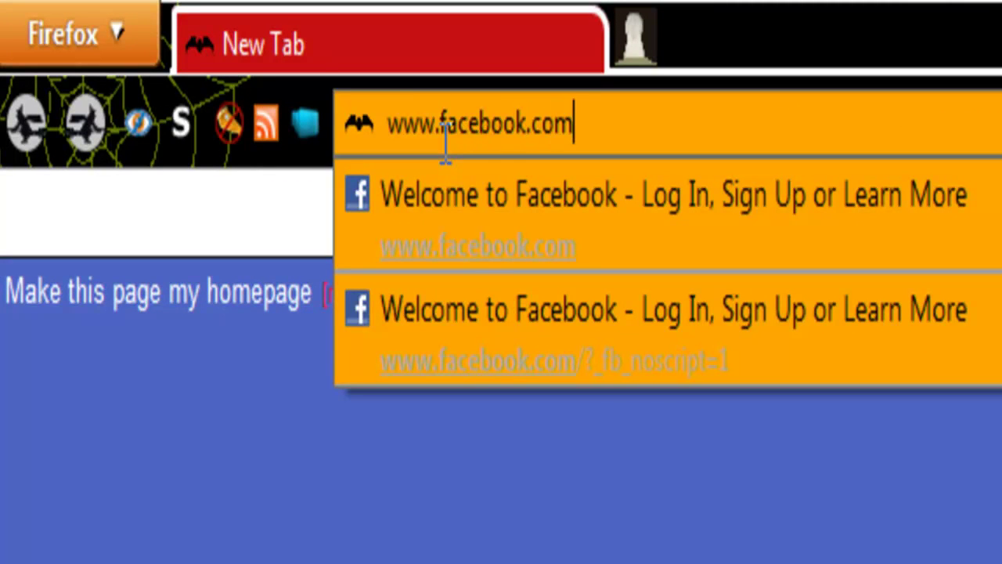
{"action": "type", "text": "com"}
{"action": "key", "text": "Return"}
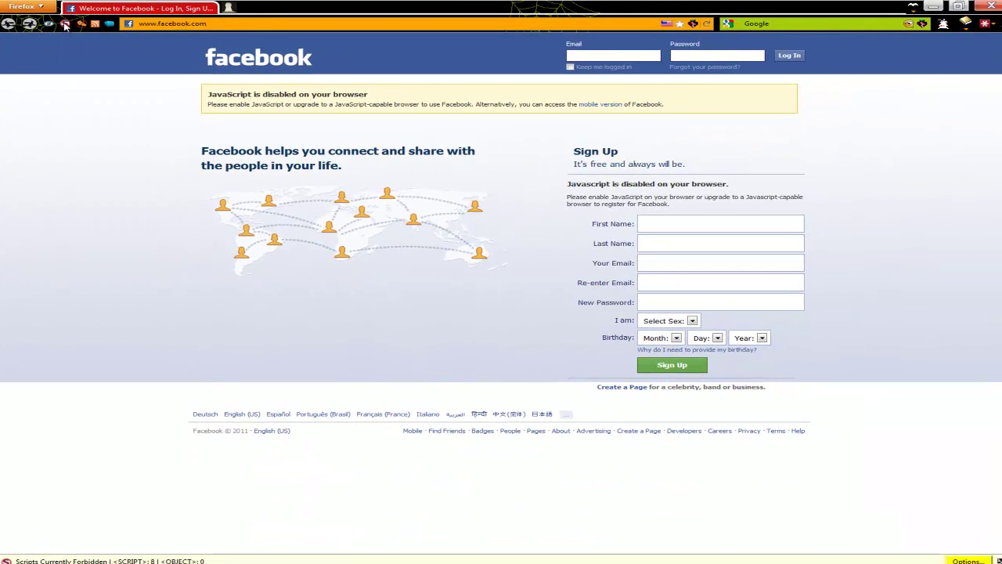
Turn off the message about blocked scripts and its placement at the bottom in NoScript's notification options.
{"action": "left_click", "coordinate": [66, 26]}
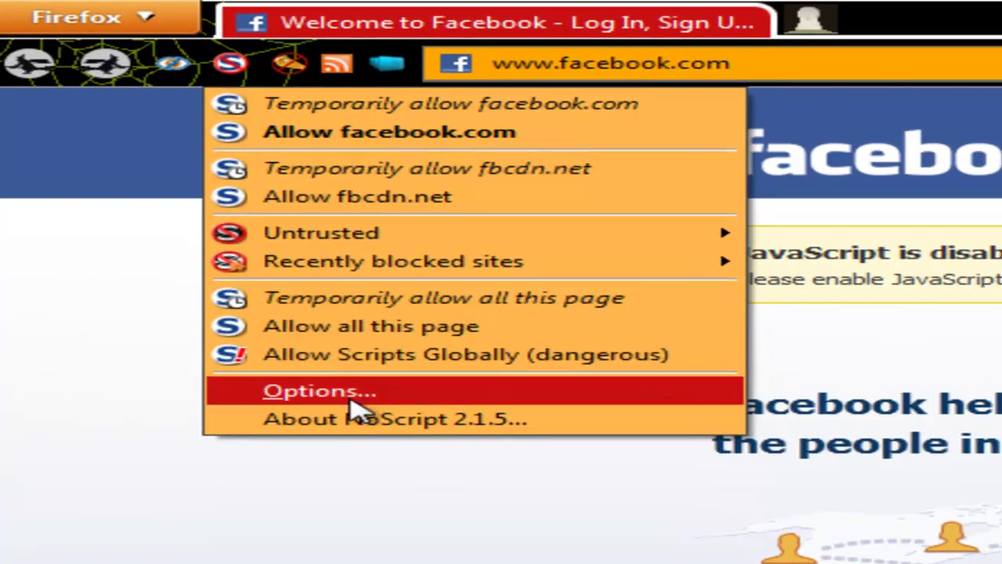
{"action": "left_click", "coordinate": [102, 153]}
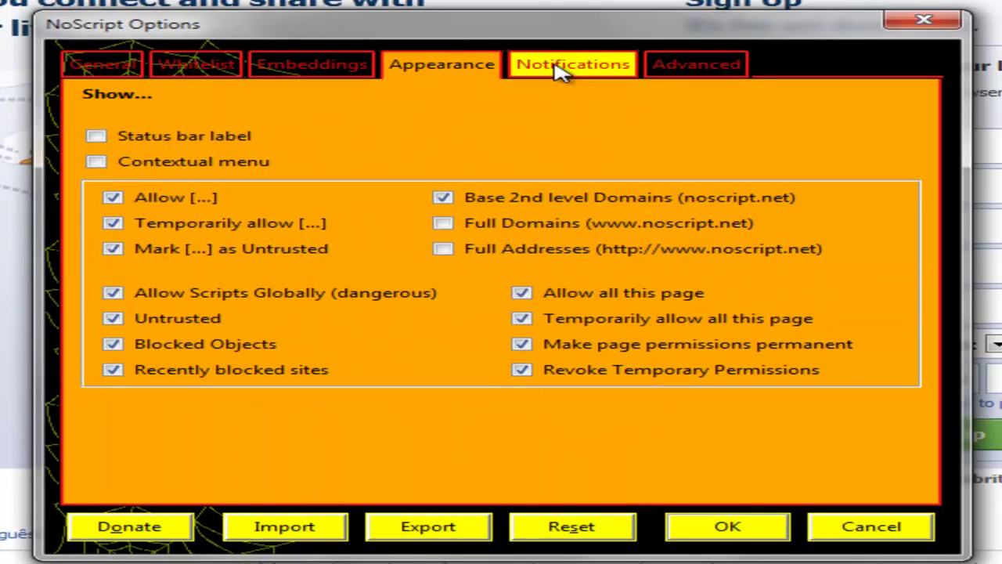
{"action": "left_click", "coordinate": [560, 69]}
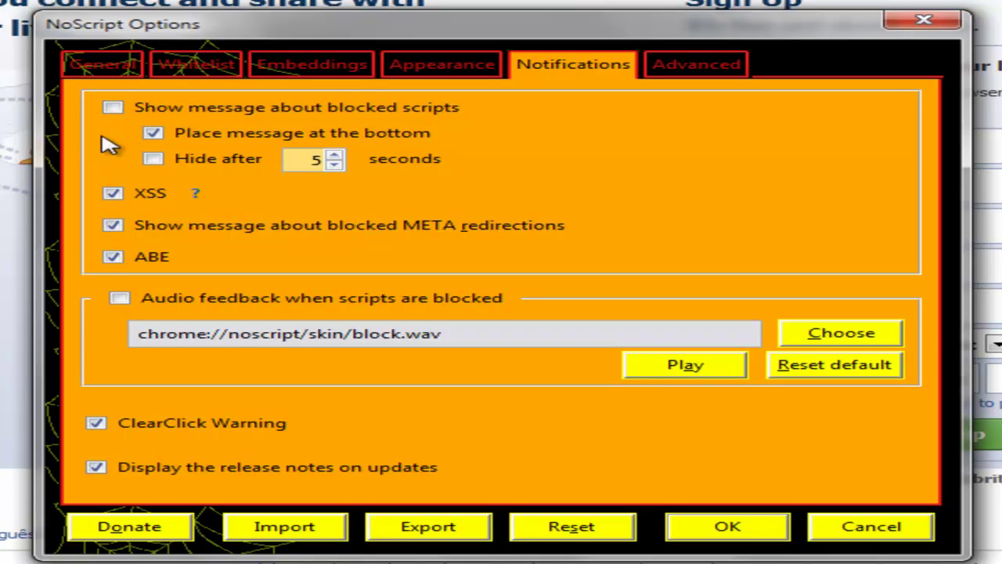
{"action": "left_click", "coordinate": [153, 135]}
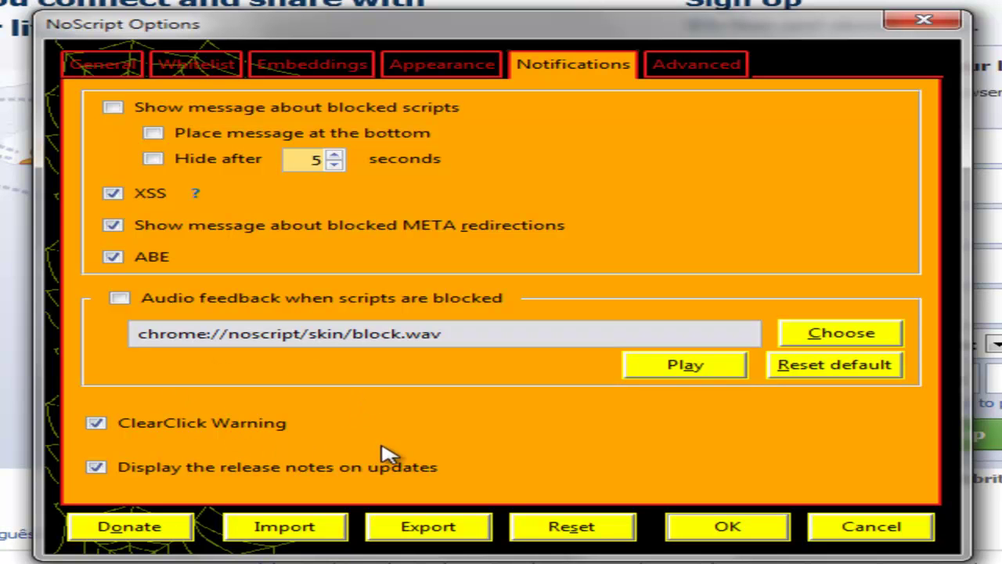
Open NoScript's advanced options and show the browser's Bookmarks Toolbar.
{"action": "left_click", "coordinate": [696, 67]}
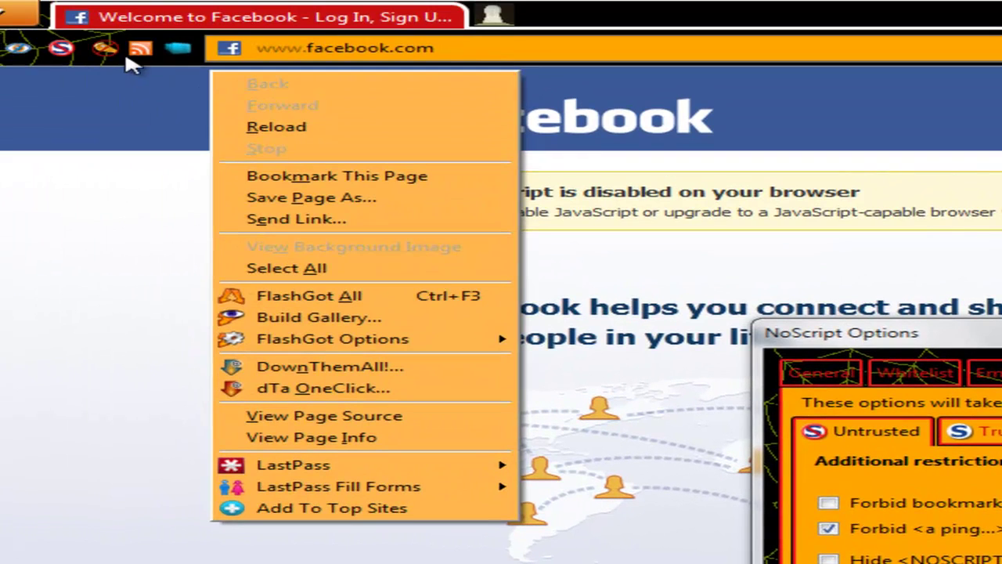
{"action": "right_click", "coordinate": [141, 66]}
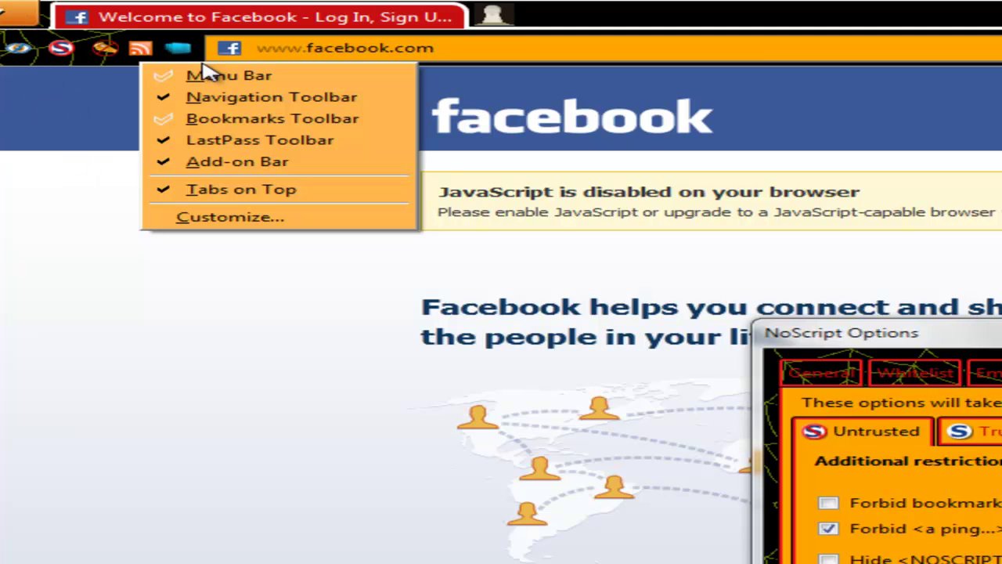
{"action": "left_click", "coordinate": [239, 118]}
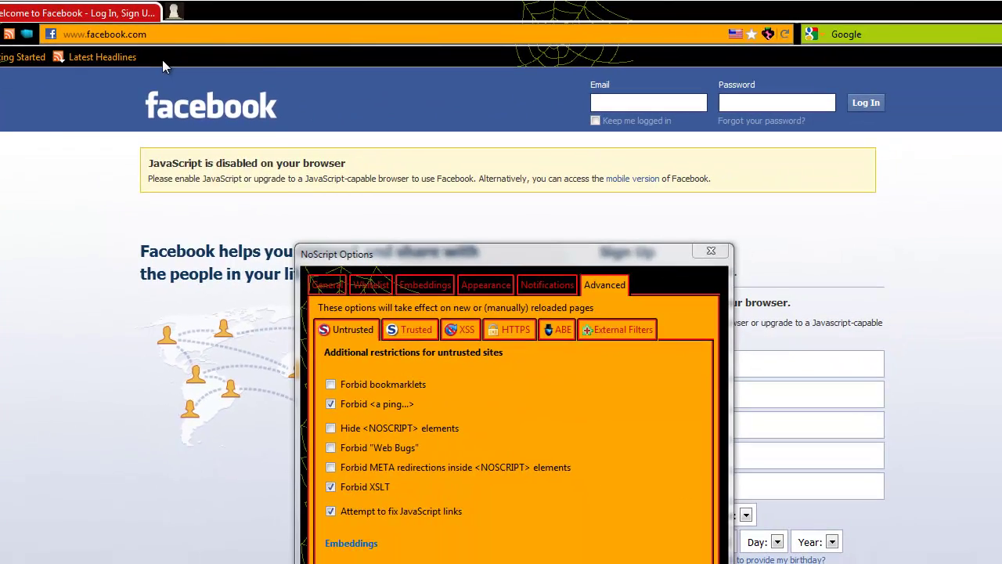
{"action": "right_click", "coordinate": [468, 78]}
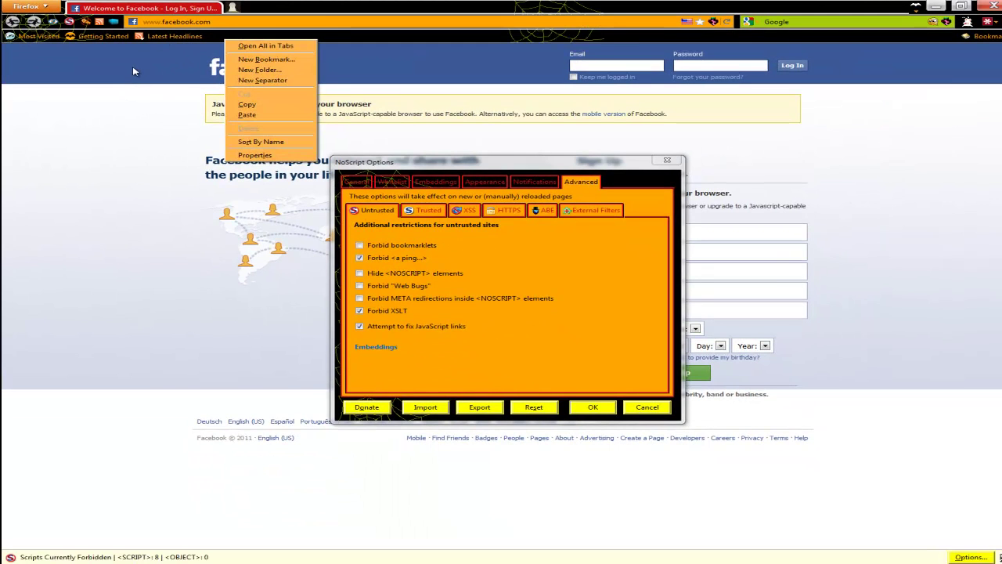
{"action": "left_click", "coordinate": [133, 65]}
Review NoScript's advanced settings for untrusted sites, trusted sites, XSS, HTTPS, ABE and external filters.
{"action": "left_click", "coordinate": [360, 257]}
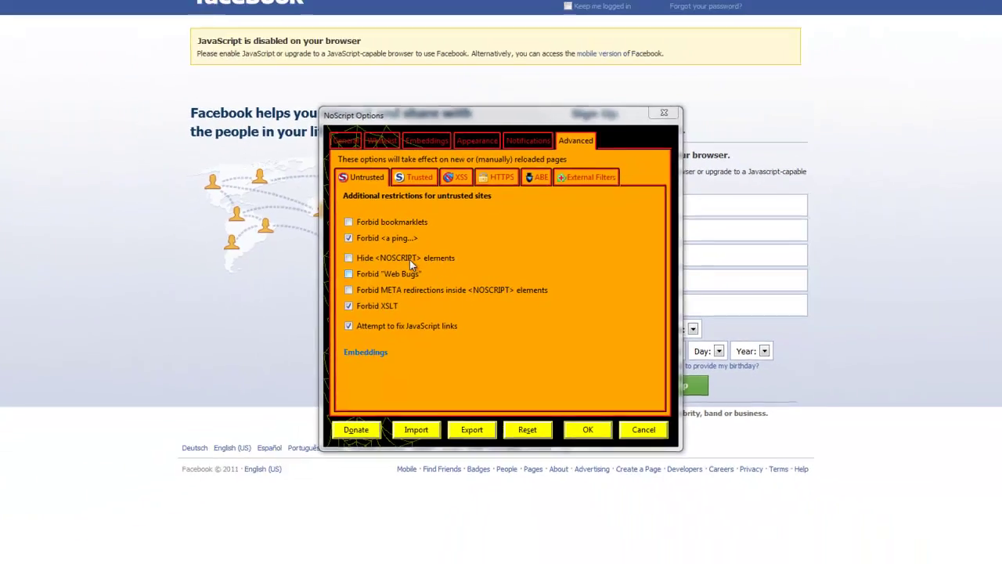
{"action": "left_click", "coordinate": [419, 179]}
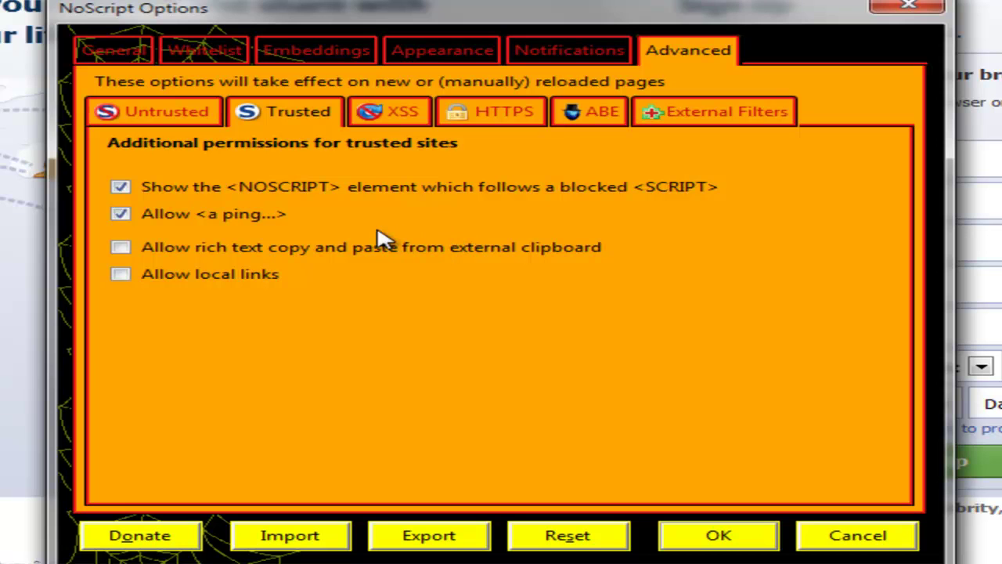
{"action": "left_click", "coordinate": [387, 118]}
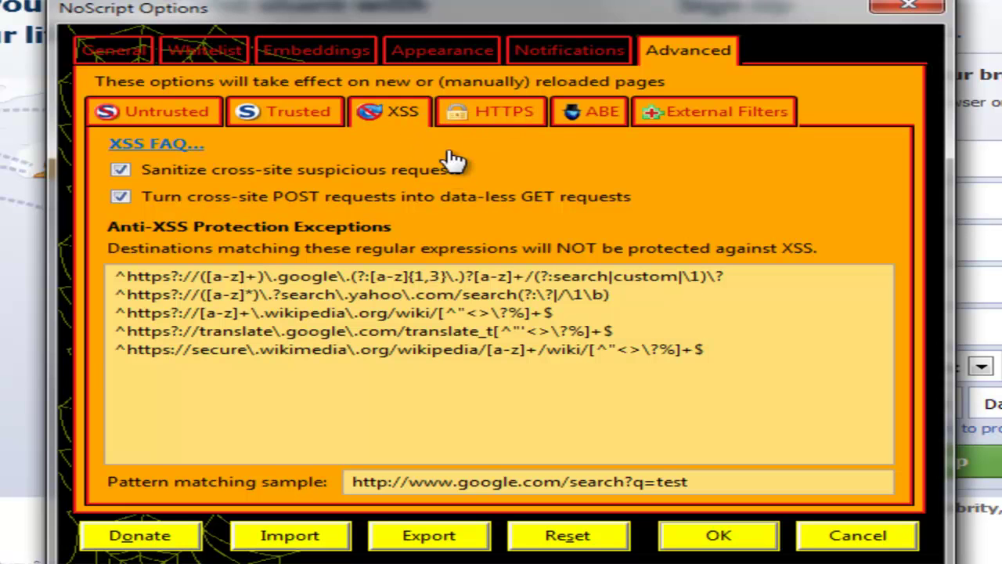
{"action": "left_click", "coordinate": [490, 117]}
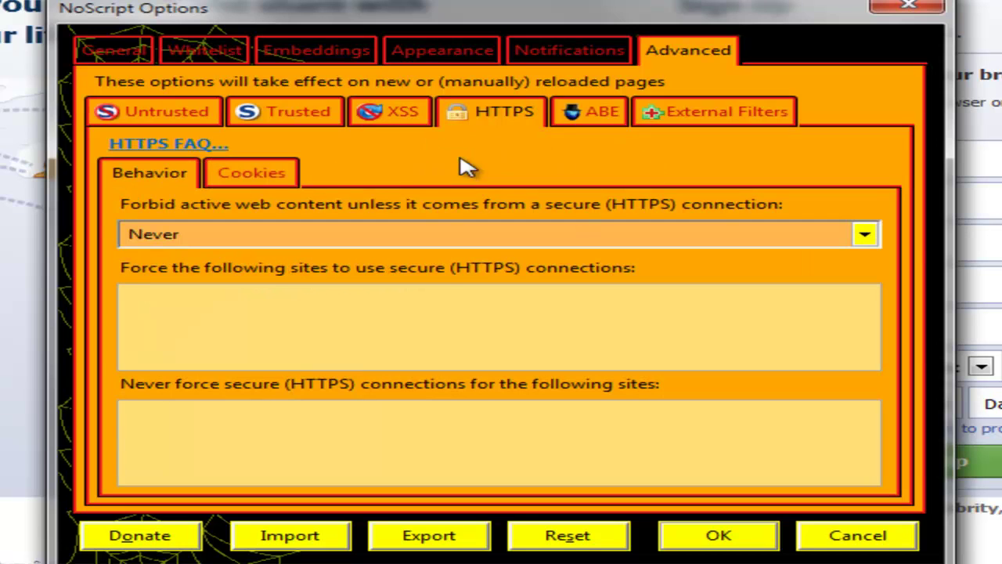
{"action": "left_click", "coordinate": [600, 116]}
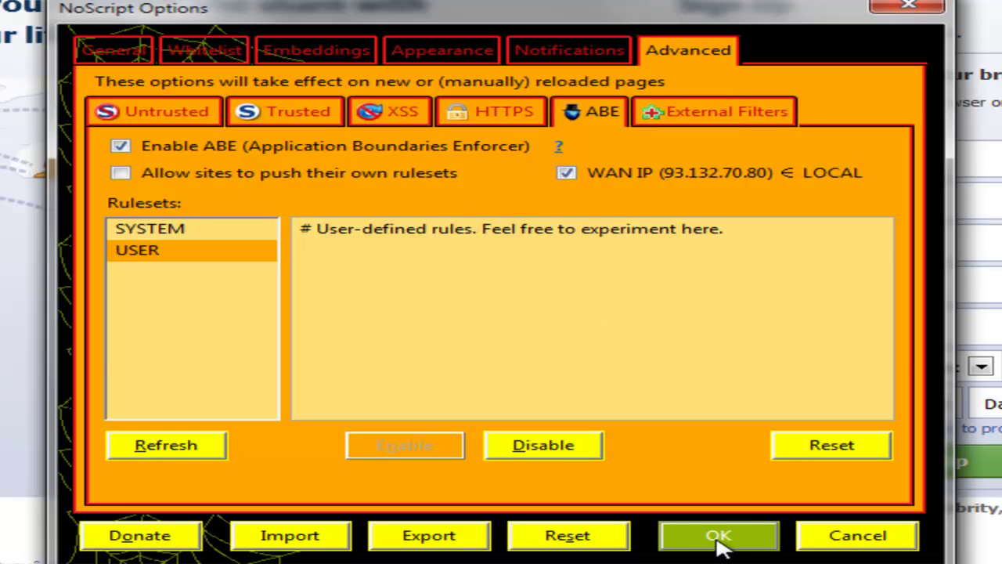
{"action": "left_click", "coordinate": [736, 112]}
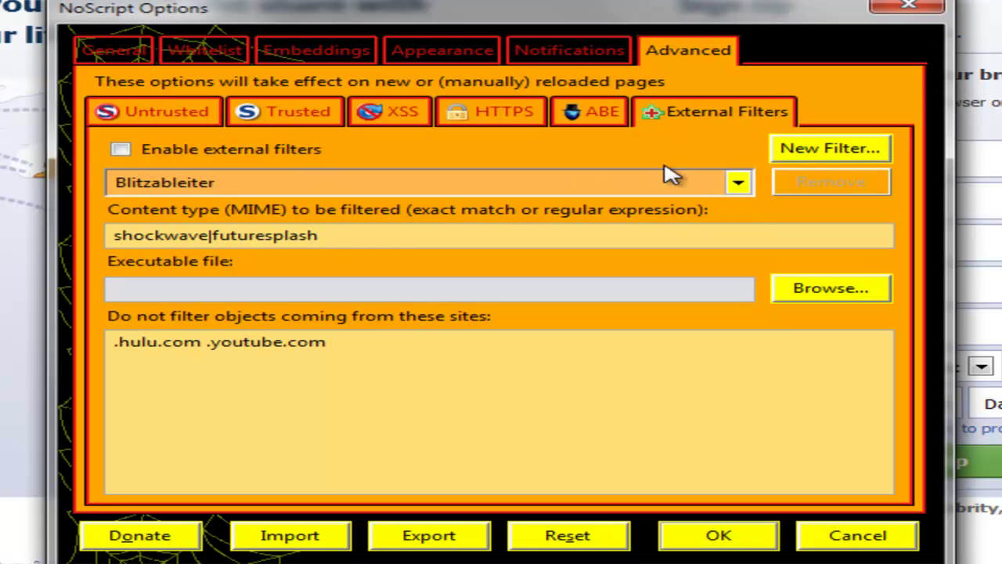
{"action": "left_click", "coordinate": [739, 186]}
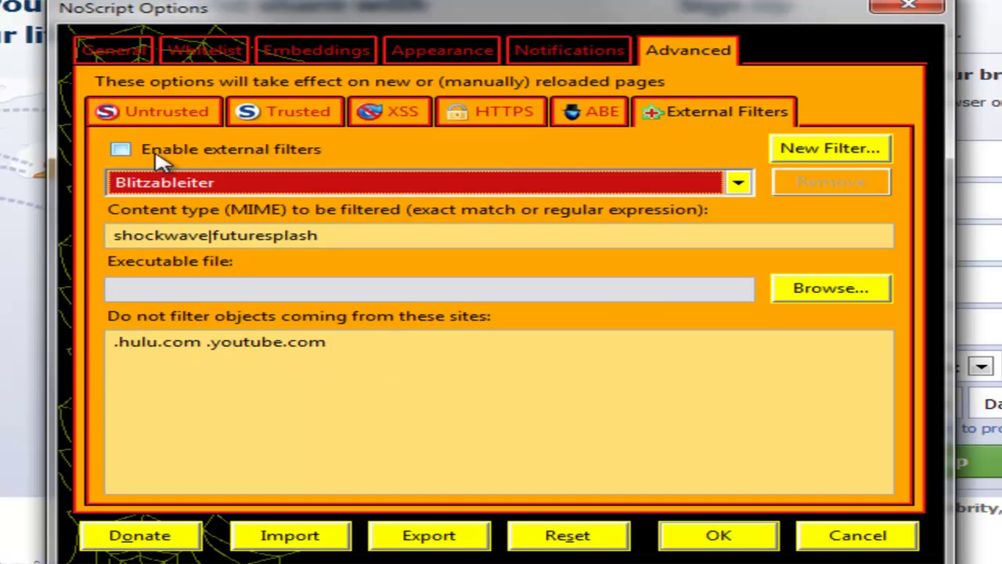
{"action": "left_click", "coordinate": [161, 113]}
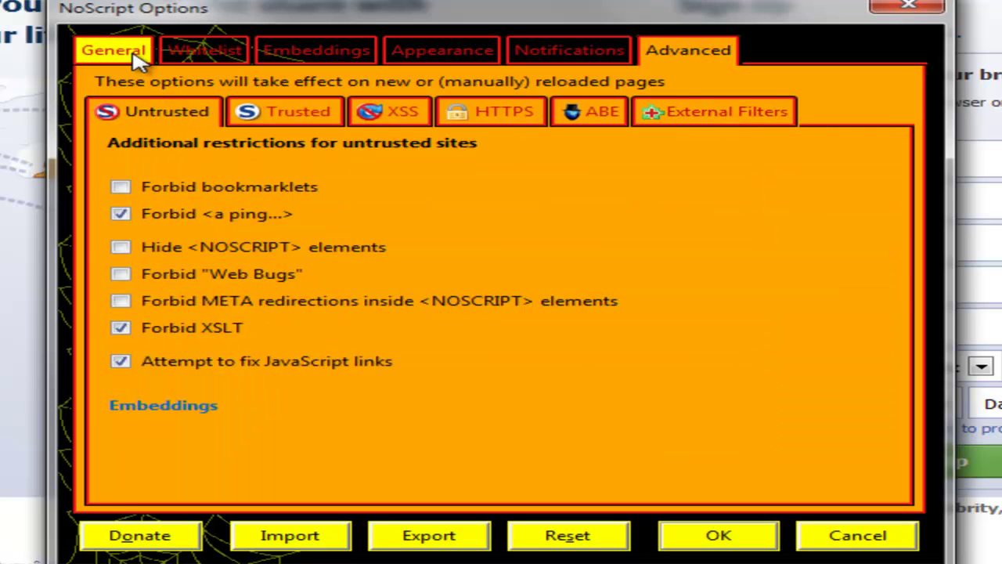
Recheck the whitelist, embeddings, appearance, notification and advanced settings, and save the NoScript options.
{"action": "left_click", "coordinate": [189, 56]}
{"action": "left_click", "coordinate": [306, 56]}
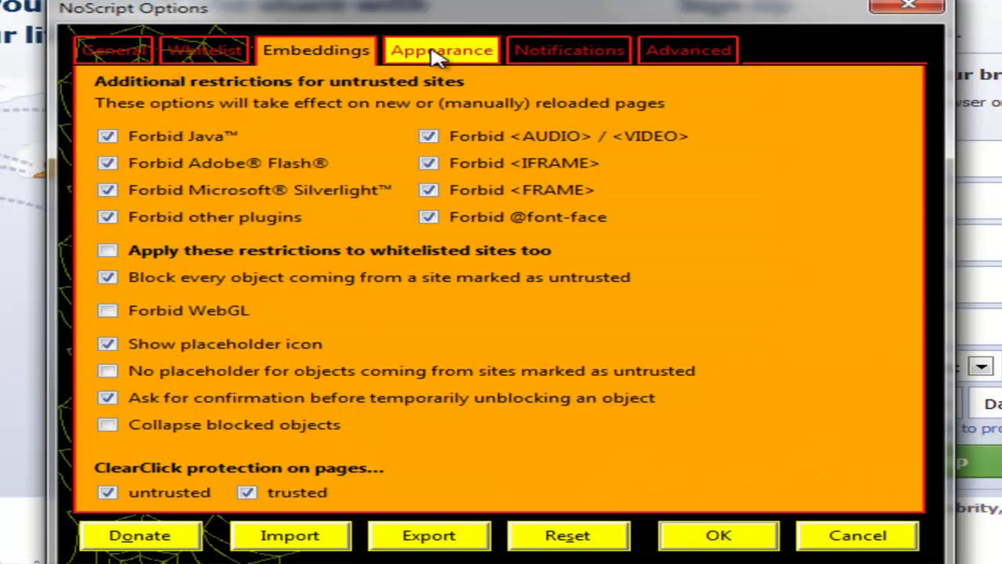
{"action": "left_click", "coordinate": [443, 55]}
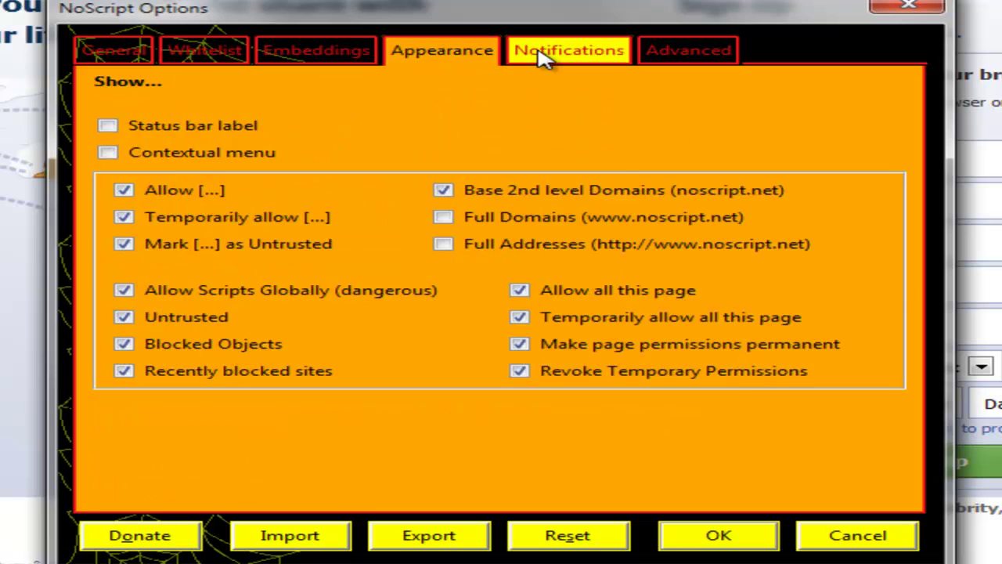
{"action": "left_click", "coordinate": [545, 55]}
{"action": "left_click", "coordinate": [693, 52]}
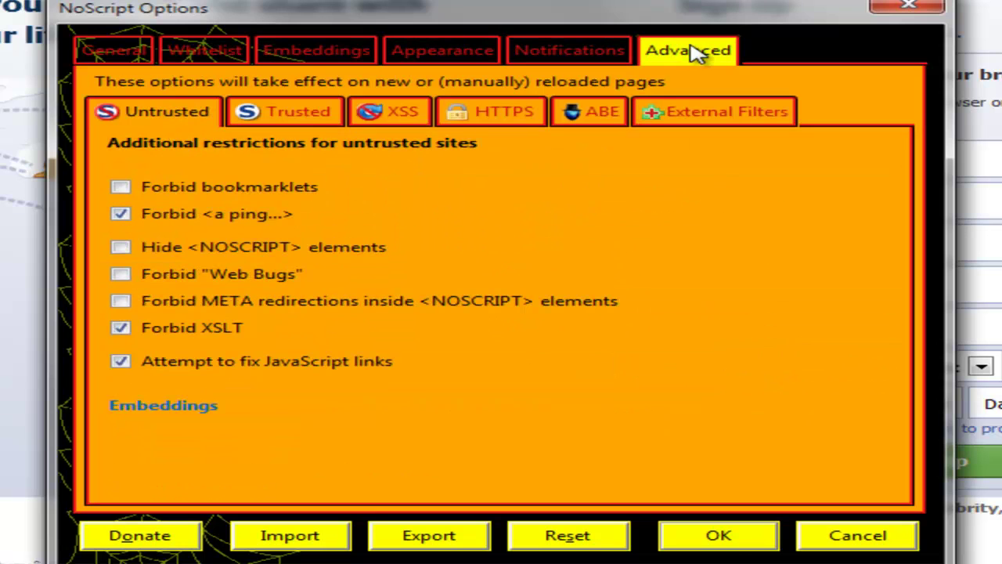
{"action": "left_click", "coordinate": [719, 537]}
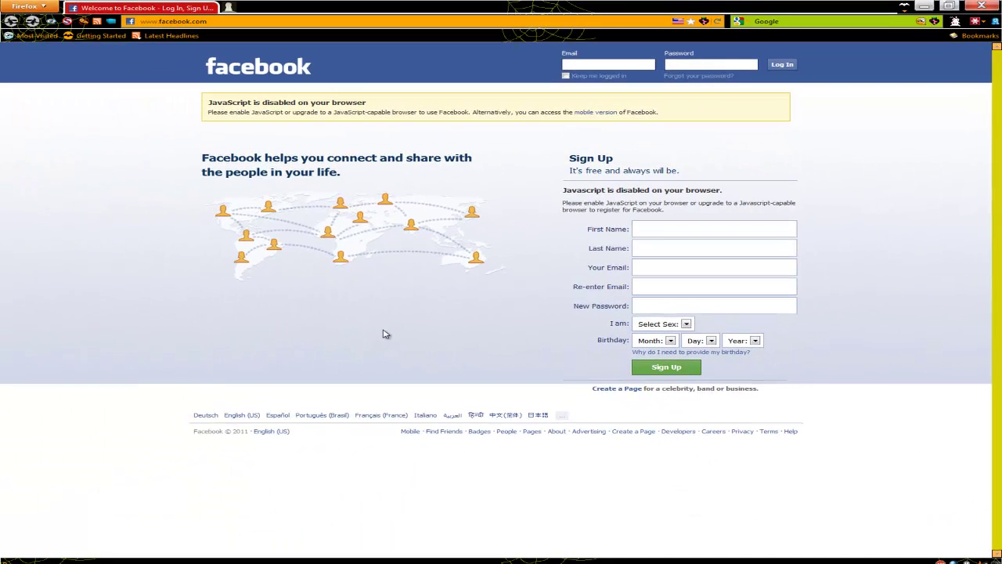
View the NoScript permission choices for the Facebook page and dismiss them.
{"action": "left_click", "coordinate": [68, 21]}
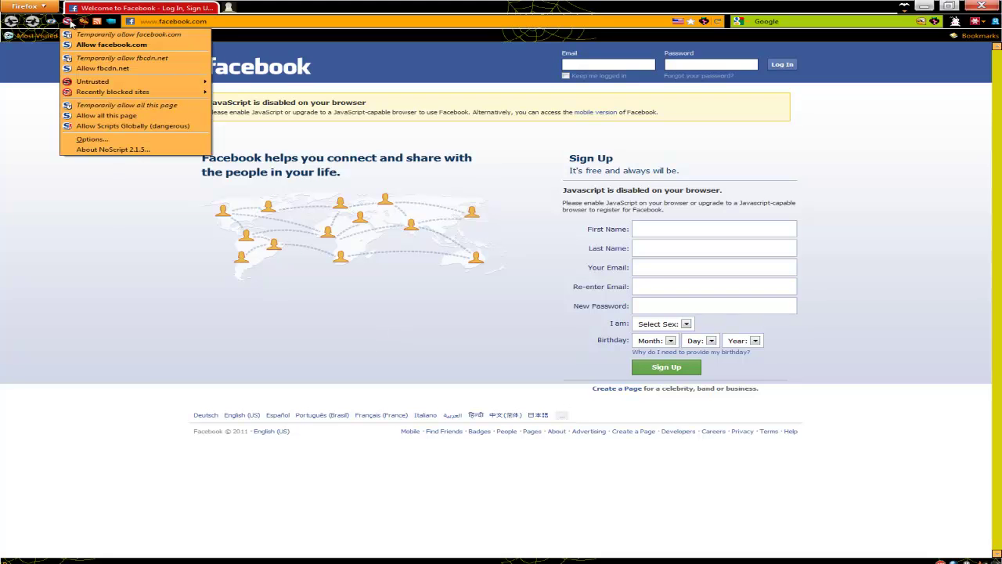
{"action": "left_click", "coordinate": [76, 220]}
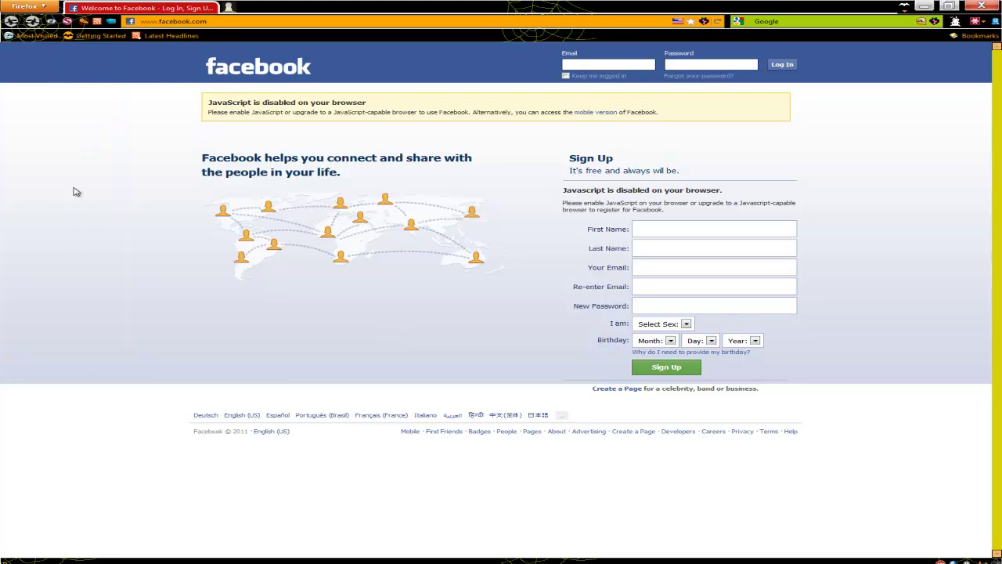